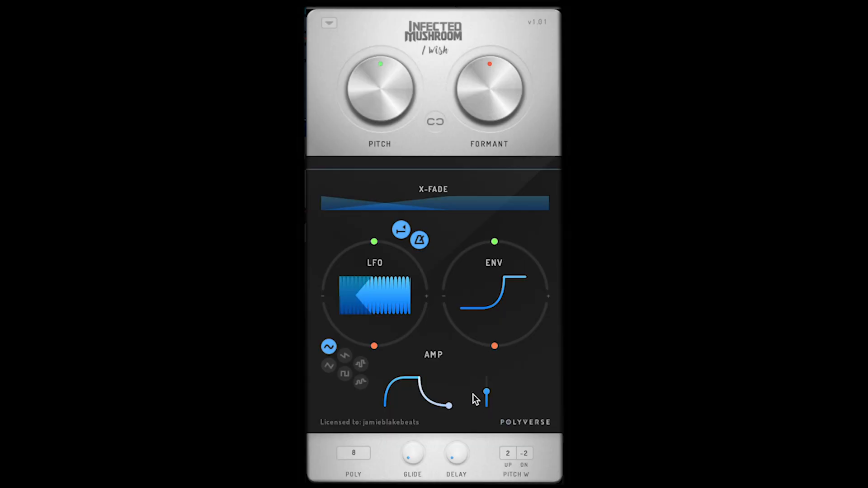
Lower the X-Fade amount to about 29%
{"action": "left_click", "coordinate": [427, 204]}
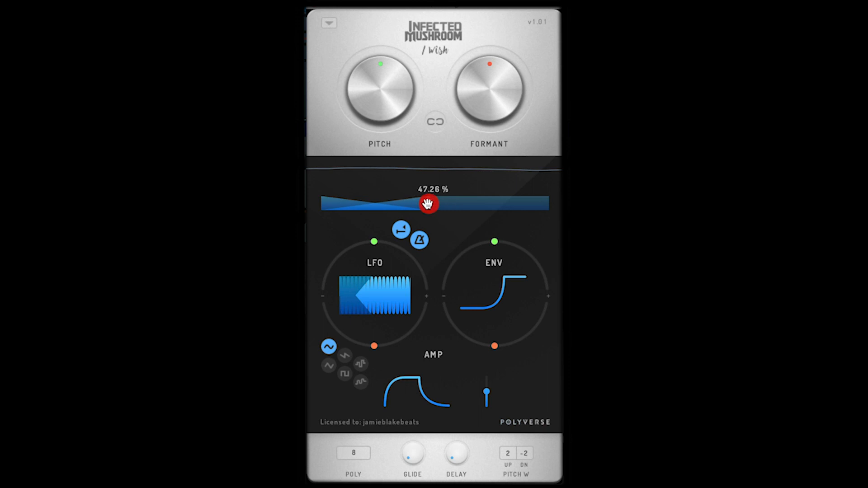
{"action": "left_click_drag", "start_coordinate": [428, 204], "coordinate": [390, 213]}
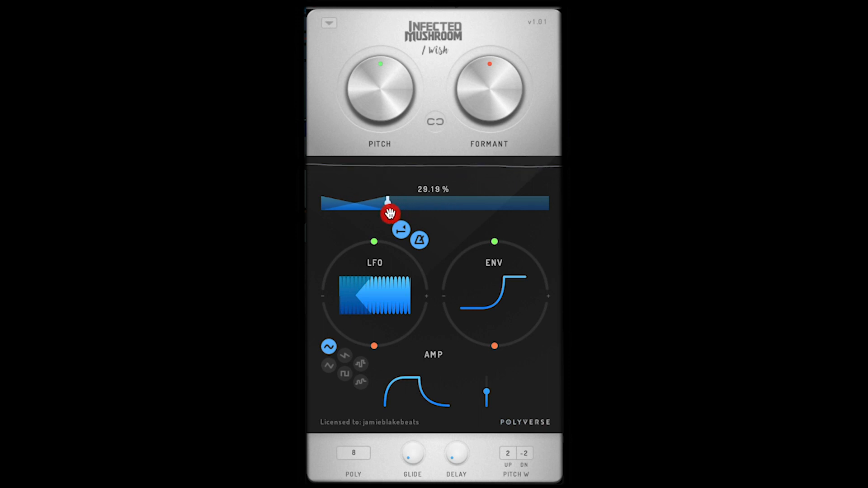
{"action": "left_click_drag", "start_coordinate": [390, 213], "coordinate": [392, 207]}
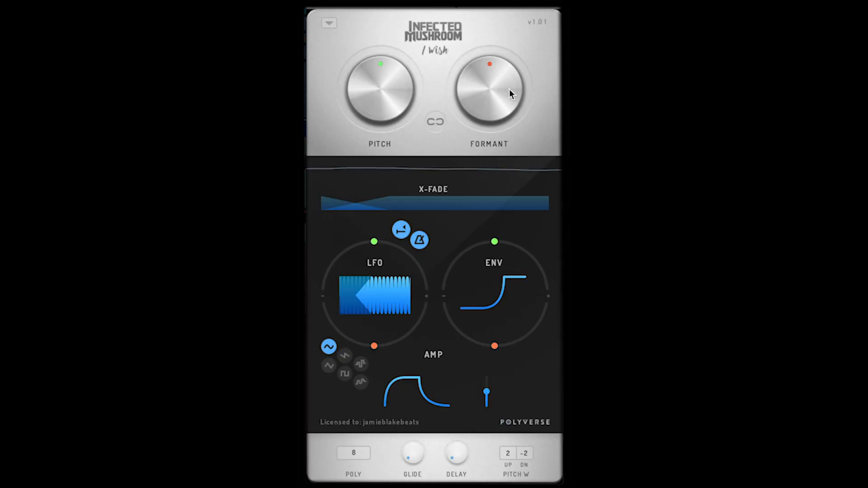
Audition the formant shift at -12 semitones and settle the Formant knob at 12 semitones
{"action": "left_click_drag", "start_coordinate": [475, 80], "coordinate": [473, 81]}
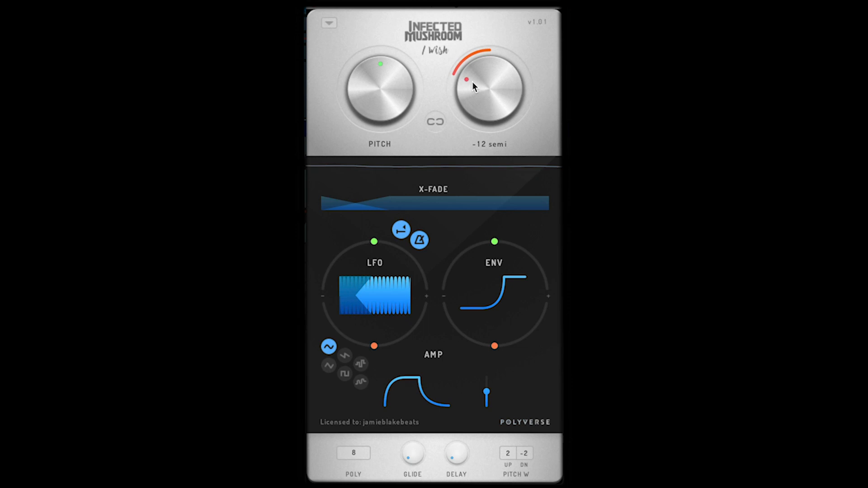
{"action": "mouse_move", "coordinate": [472, 81]}
{"action": "left_mouse_down"}
{"action": "mouse_move", "coordinate": [503, 53]}
{"action": "mouse_move", "coordinate": [524, 74]}
{"action": "left_mouse_up"}
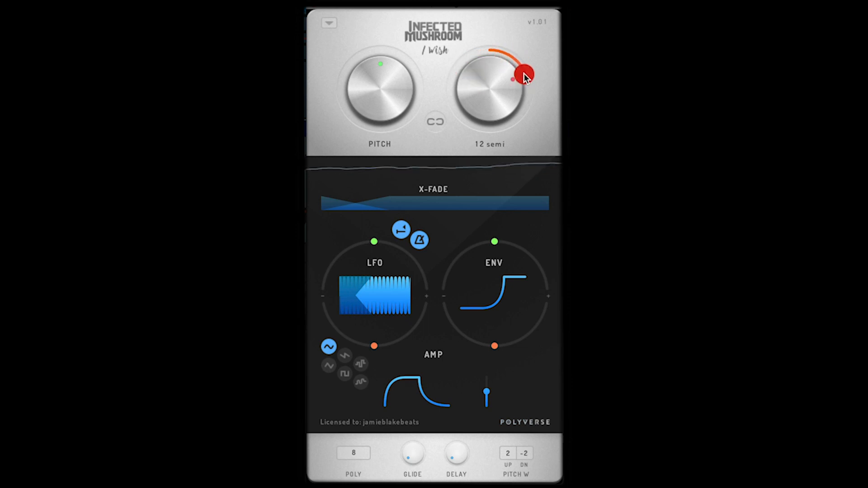
{"action": "left_click_drag", "start_coordinate": [523, 74], "coordinate": [523, 75]}
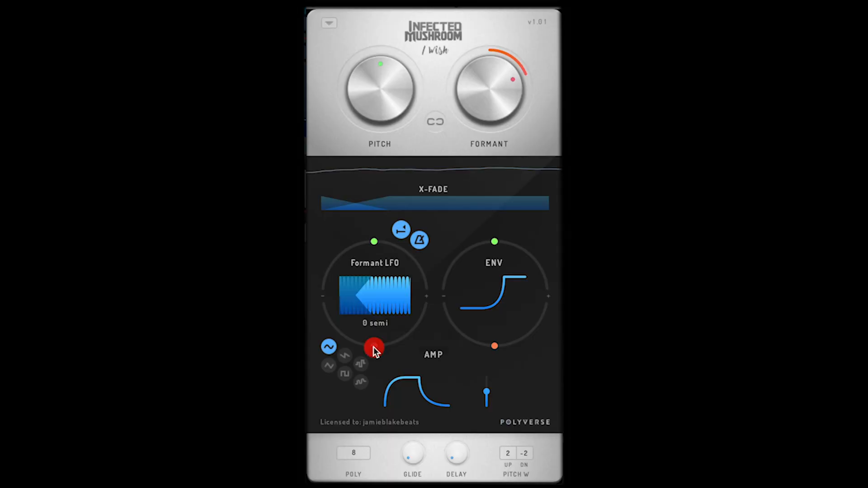
Set the formant LFO amount to 12 semitones and shorten the LFO fade to about 416 ms
{"action": "left_click_drag", "start_coordinate": [404, 341], "coordinate": [413, 334]}
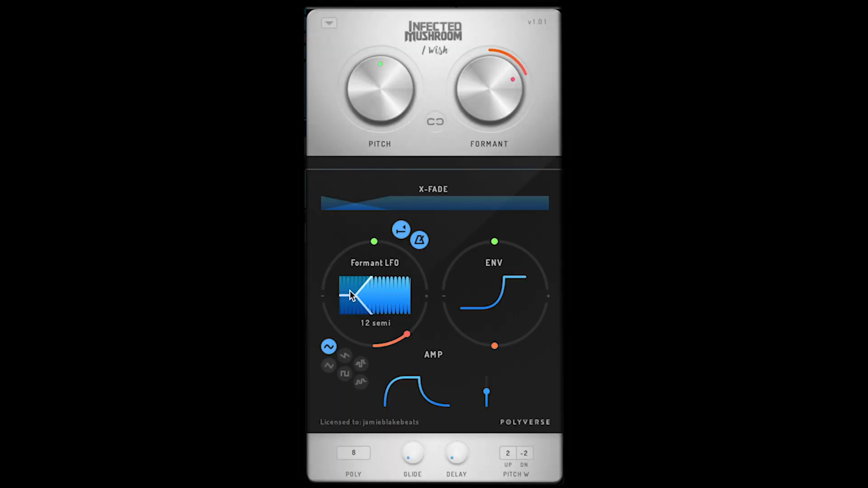
{"action": "mouse_move", "coordinate": [357, 293]}
{"action": "left_mouse_down"}
{"action": "mouse_move", "coordinate": [334, 295]}
{"action": "mouse_move", "coordinate": [347, 294]}
{"action": "left_mouse_up"}
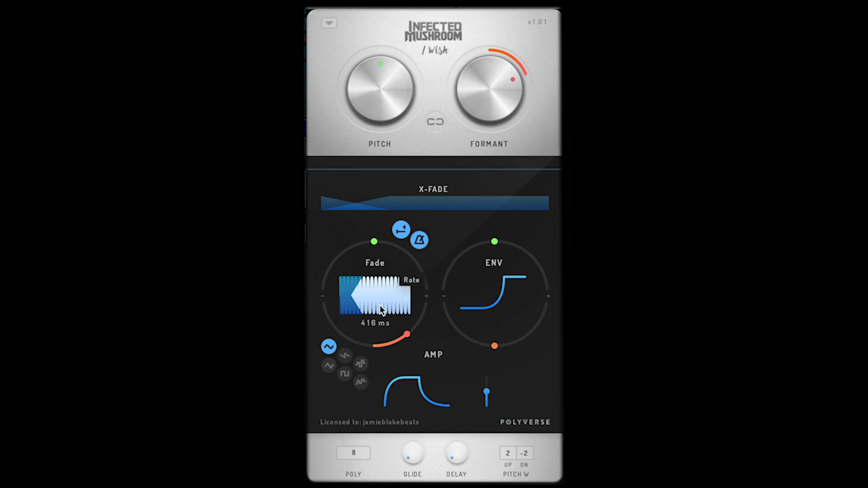
Free the LFO from tempo sync, then increase its formant amount and slow its rate to about 0.19 Hz
{"action": "left_click", "coordinate": [419, 239]}
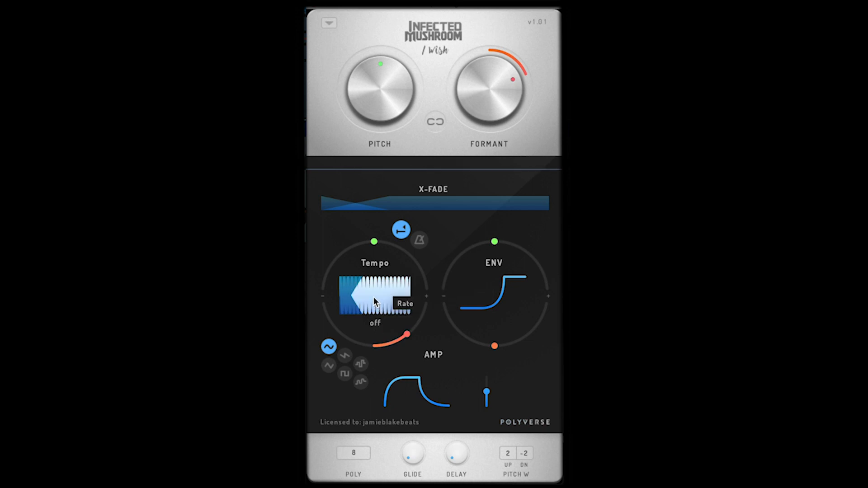
{"action": "left_click_drag", "start_coordinate": [372, 301], "coordinate": [406, 335]}
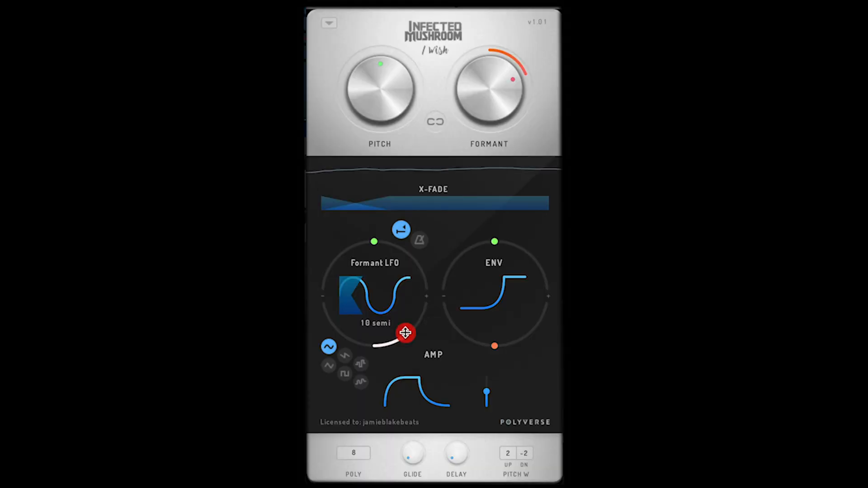
{"action": "mouse_move", "coordinate": [403, 330]}
{"action": "left_mouse_down"}
{"action": "mouse_move", "coordinate": [433, 289]}
{"action": "mouse_move", "coordinate": [408, 285]}
{"action": "left_mouse_up"}
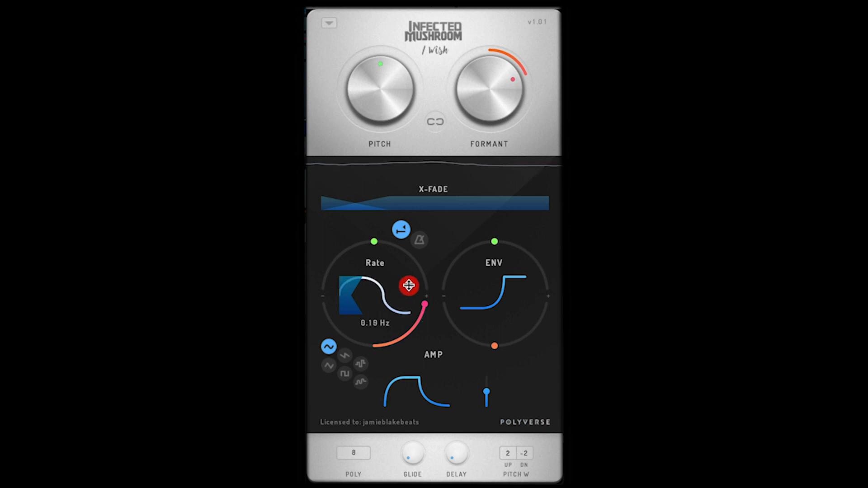
{"action": "left_click_drag", "start_coordinate": [409, 285], "coordinate": [409, 286]}
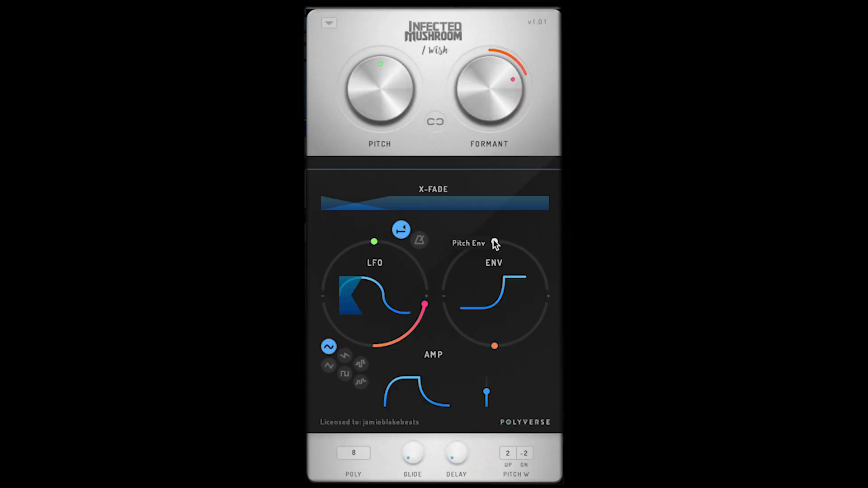
Set the pitch envelope amount to 12 semitones and its decay to about 2042 ms
{"action": "left_click", "coordinate": [493, 240]}
{"action": "mouse_move", "coordinate": [492, 240]}
{"action": "left_mouse_down"}
{"action": "mouse_move", "coordinate": [514, 241]}
{"action": "mouse_move", "coordinate": [530, 258]}
{"action": "left_mouse_up"}
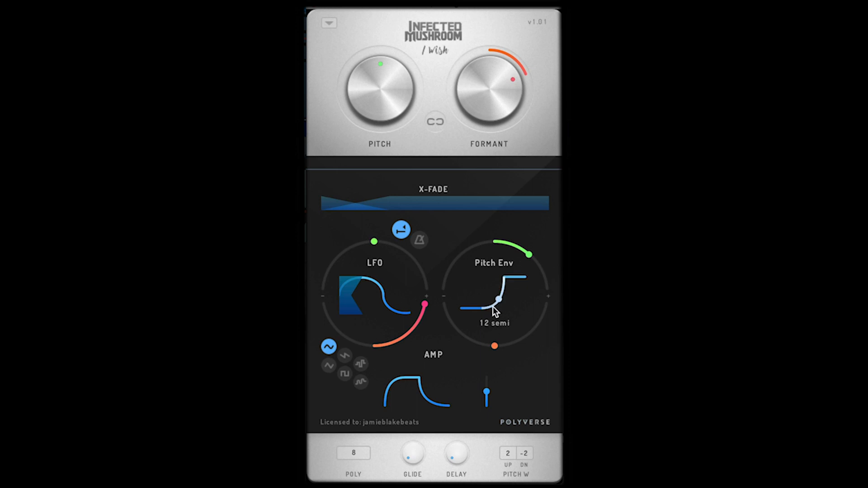
{"action": "mouse_move", "coordinate": [481, 311]}
{"action": "left_mouse_down"}
{"action": "mouse_move", "coordinate": [435, 310]}
{"action": "mouse_move", "coordinate": [456, 305]}
{"action": "left_mouse_up"}
{"action": "mouse_move", "coordinate": [496, 277]}
{"action": "left_mouse_down"}
{"action": "mouse_move", "coordinate": [504, 275]}
{"action": "mouse_move", "coordinate": [491, 278]}
{"action": "left_mouse_up"}
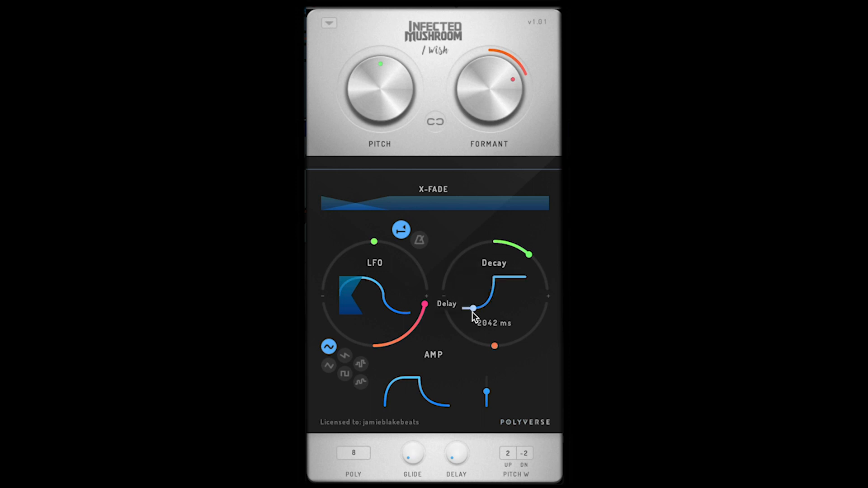
Shorten the envelope decay to about 345 ms and set its delay to about 633 ms
{"action": "mouse_move", "coordinate": [472, 310]}
{"action": "left_mouse_down"}
{"action": "mouse_move", "coordinate": [489, 278]}
{"action": "mouse_move", "coordinate": [477, 279]}
{"action": "mouse_move", "coordinate": [474, 308]}
{"action": "mouse_move", "coordinate": [489, 276]}
{"action": "mouse_move", "coordinate": [476, 279]}
{"action": "left_mouse_up"}
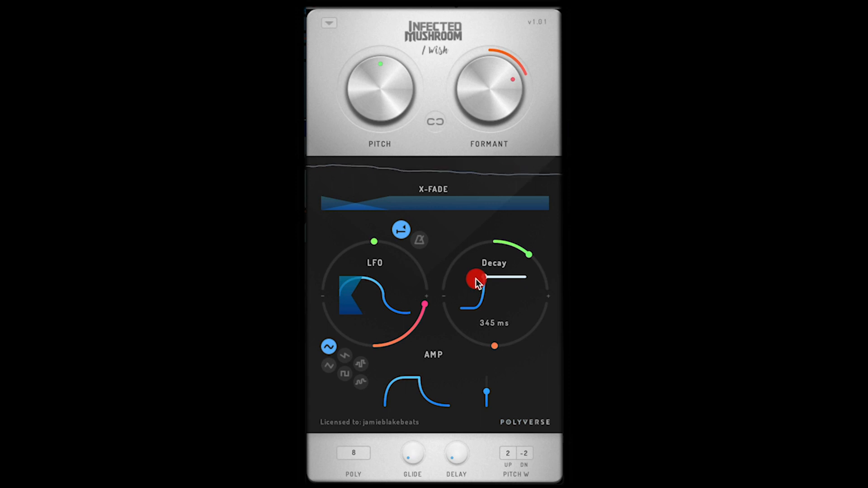
{"action": "left_click_drag", "start_coordinate": [475, 278], "coordinate": [475, 278]}
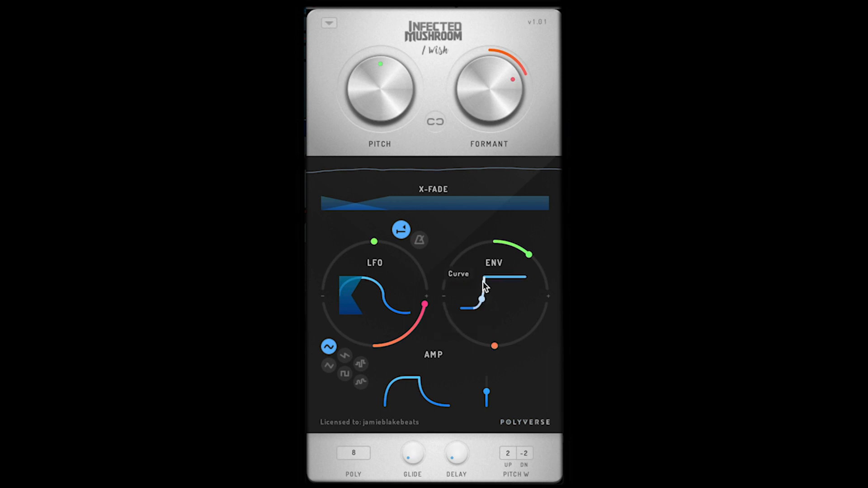
{"action": "left_click_drag", "start_coordinate": [464, 314], "coordinate": [469, 313]}
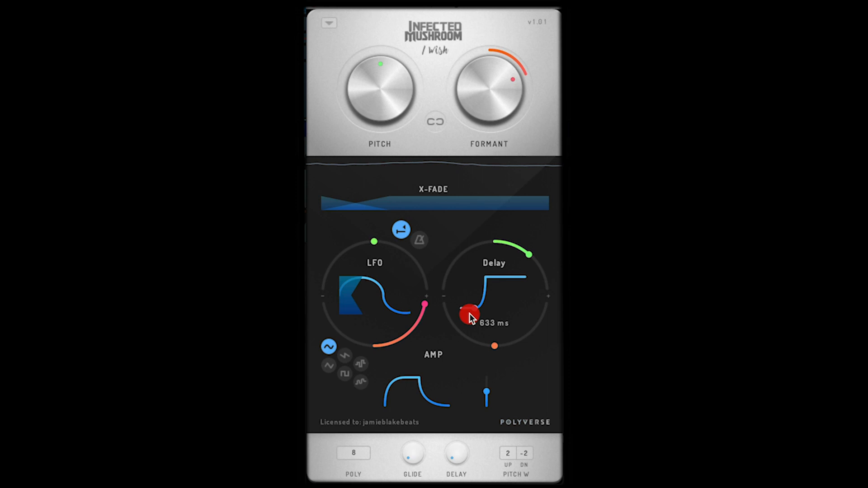
{"action": "left_click_drag", "start_coordinate": [469, 313], "coordinate": [469, 314]}
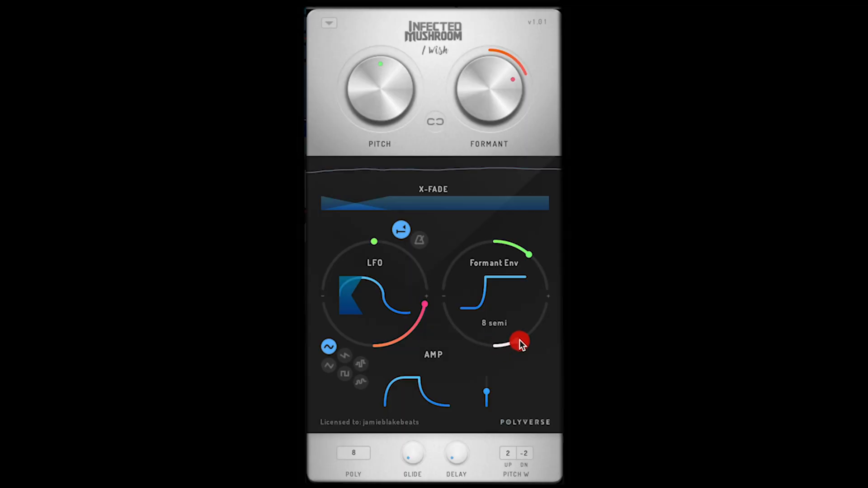
Try the formant envelope down to -12 semitones with the LFO rate at about 0.72 Hz, and vary both further
{"action": "left_click_drag", "start_coordinate": [520, 340], "coordinate": [451, 339]}
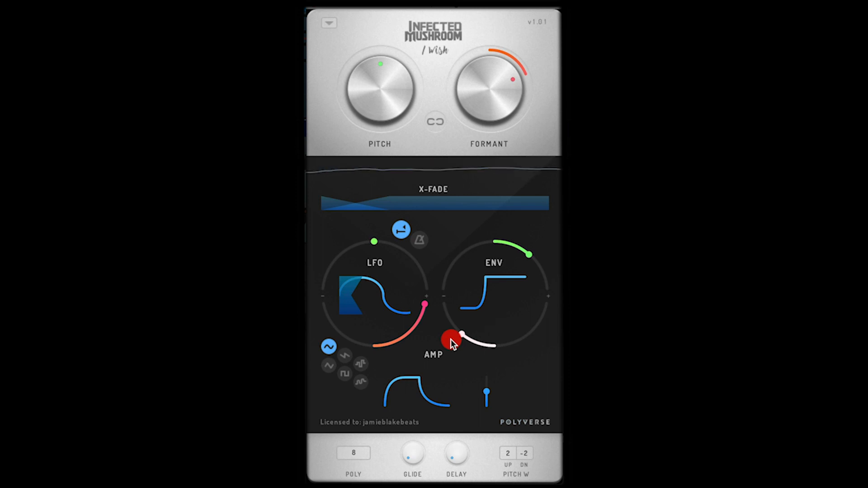
{"action": "left_click_drag", "start_coordinate": [399, 294], "coordinate": [395, 301]}
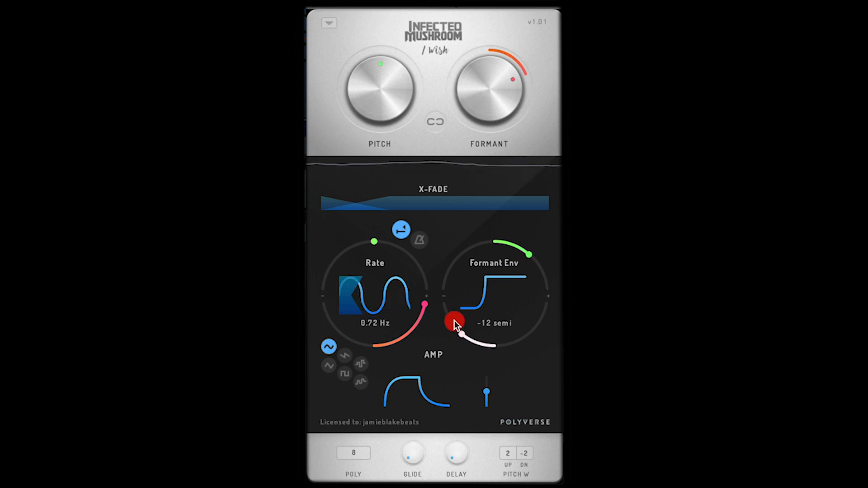
{"action": "mouse_move", "coordinate": [462, 333]}
{"action": "left_mouse_down"}
{"action": "mouse_move", "coordinate": [490, 354]}
{"action": "mouse_move", "coordinate": [506, 354]}
{"action": "mouse_move", "coordinate": [517, 341]}
{"action": "left_mouse_up"}
{"action": "left_click_drag", "start_coordinate": [378, 289], "coordinate": [386, 292]}
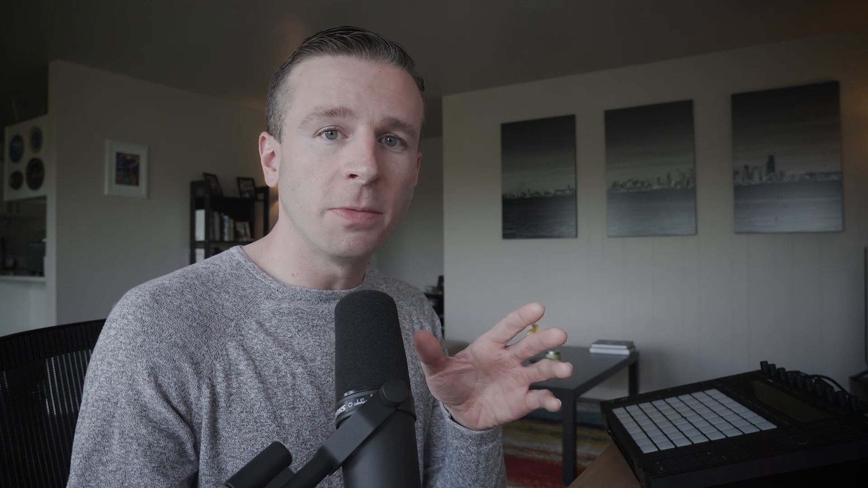
Route the arp track's MIDI output to I Wish on the silence track
{"action": "left_click", "coordinate": [639, 269]}
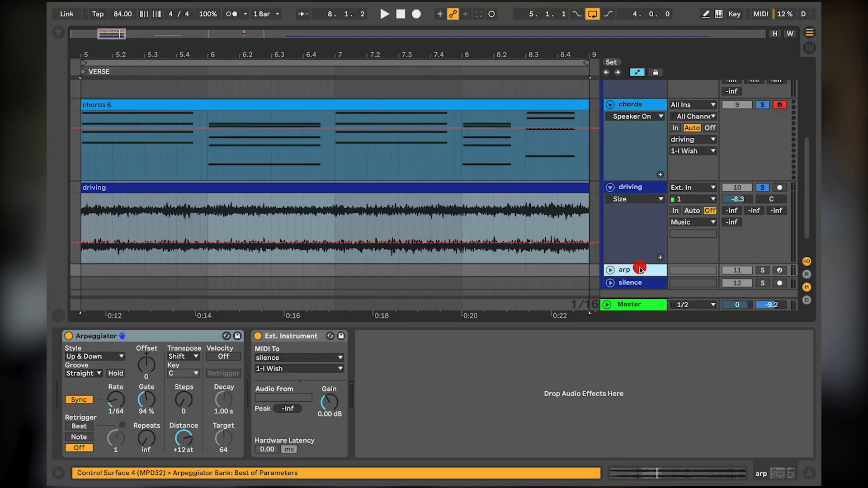
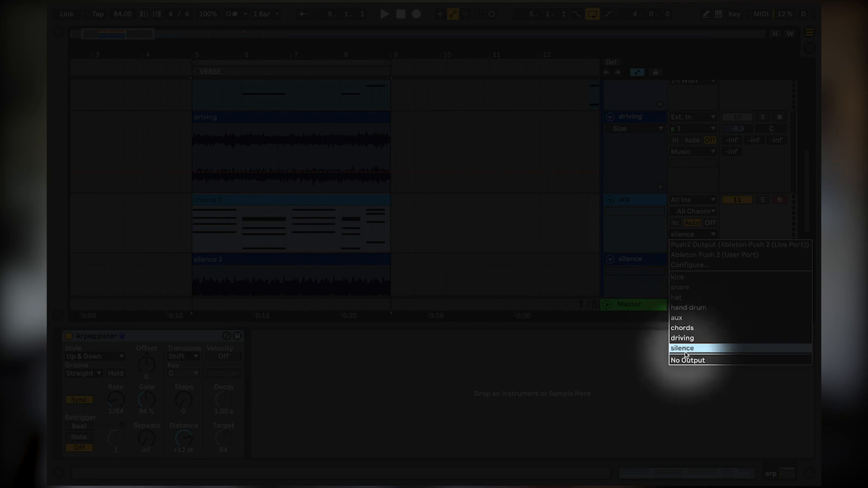
{"action": "left_click", "coordinate": [621, 229]}
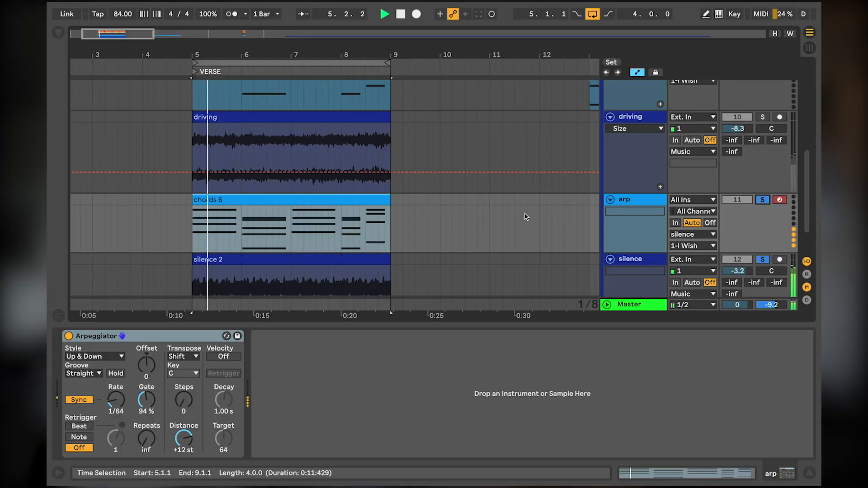
Set the Formant of the silence track's I Wish to -12 semitones and try out its formant LFO amount
{"action": "scroll", "coordinate": [524, 215], "scroll_direction": "down", "scroll_amount": 2}
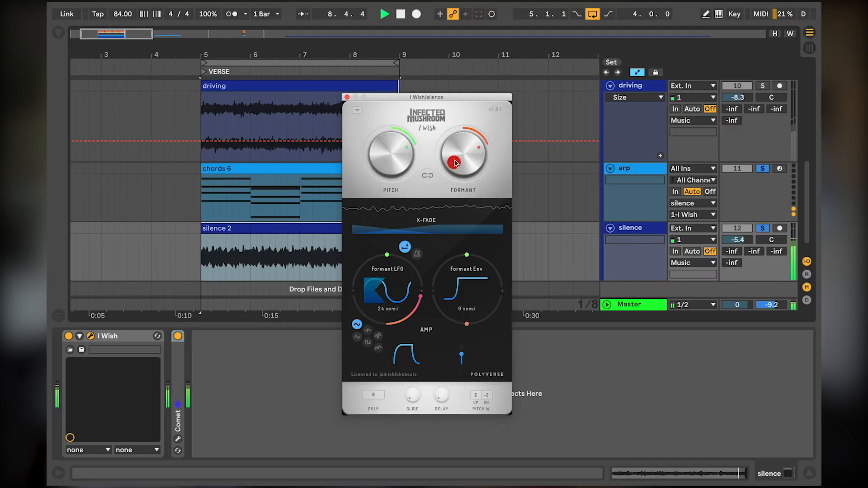
{"action": "left_click_drag", "start_coordinate": [456, 164], "coordinate": [456, 152]}
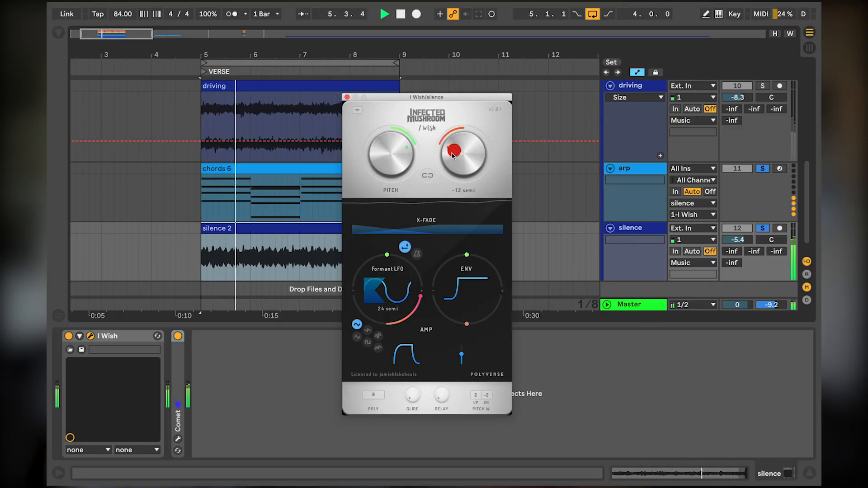
{"action": "left_click_drag", "start_coordinate": [421, 296], "coordinate": [407, 342]}
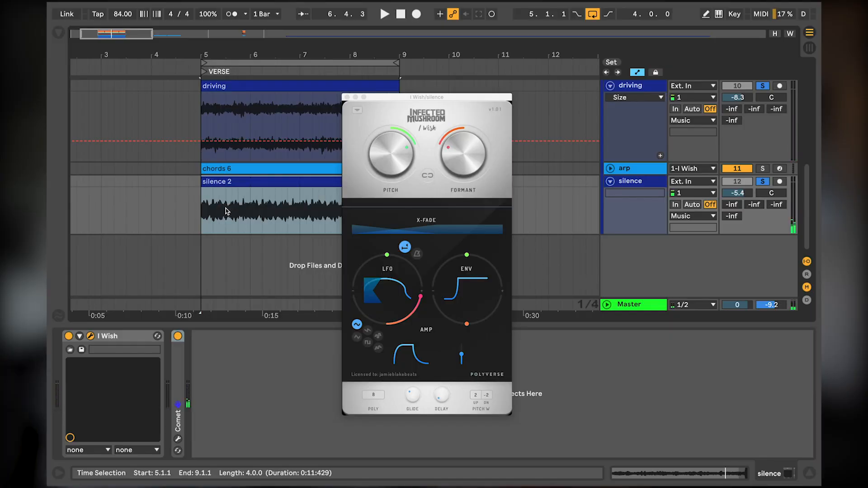
Split the silence clip at half-bar points across bars 5 to 8 and deactivate the second half of each bar
{"action": "left_click_drag", "start_coordinate": [226, 211], "coordinate": [251, 202]}
{"action": "key", "text": "super+e"}
{"action": "scroll", "coordinate": [248, 205], "scroll_direction": "right", "scroll_amount": 2}
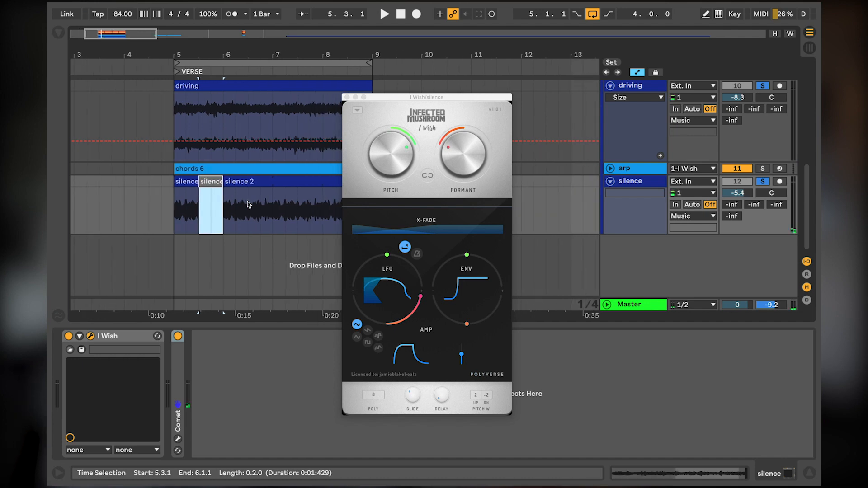
{"action": "left_click_drag", "start_coordinate": [249, 206], "coordinate": [265, 194]}
{"action": "key", "text": "super+e"}
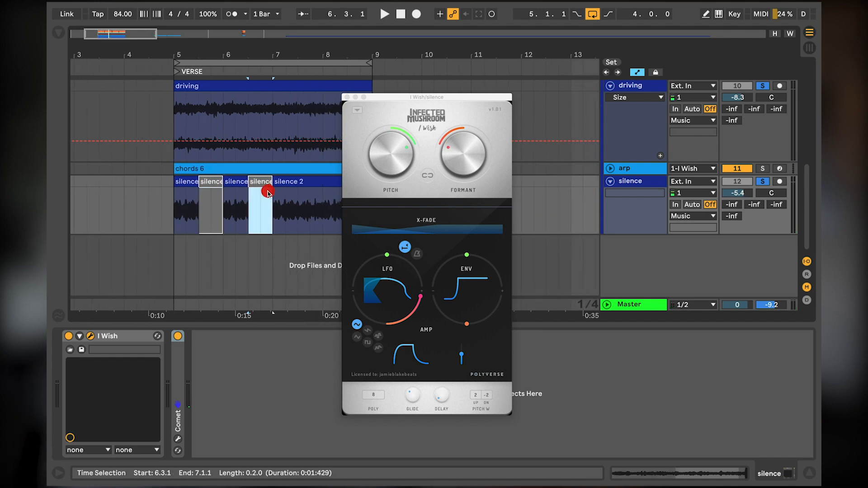
{"action": "scroll", "coordinate": [248, 212], "scroll_direction": "right", "scroll_amount": 4}
{"action": "left_click_drag", "start_coordinate": [243, 211], "coordinate": [311, 194]}
{"action": "key", "text": "super+e"}
{"action": "key", "text": "super+e"}
{"action": "scroll", "coordinate": [291, 201], "scroll_direction": "left", "scroll_amount": 4}
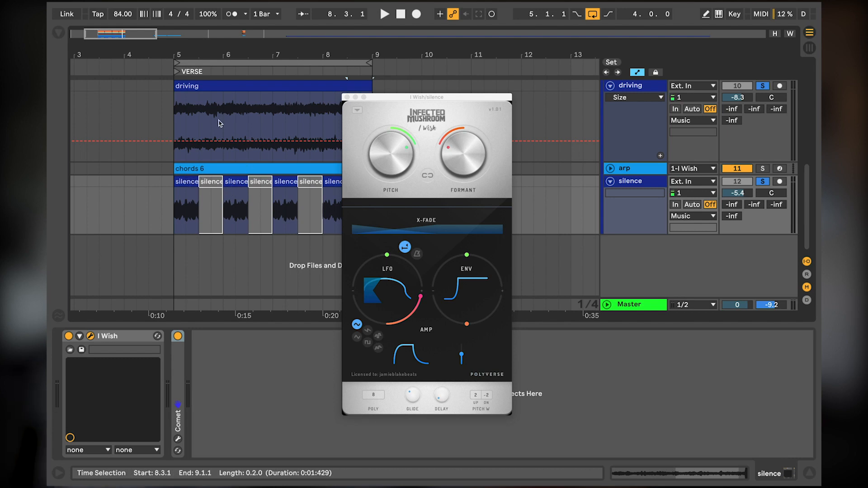
Duplicate the Auto Filter on the driving track and expand the copy
{"action": "left_click", "coordinate": [209, 87]}
{"action": "key", "text": "space"}
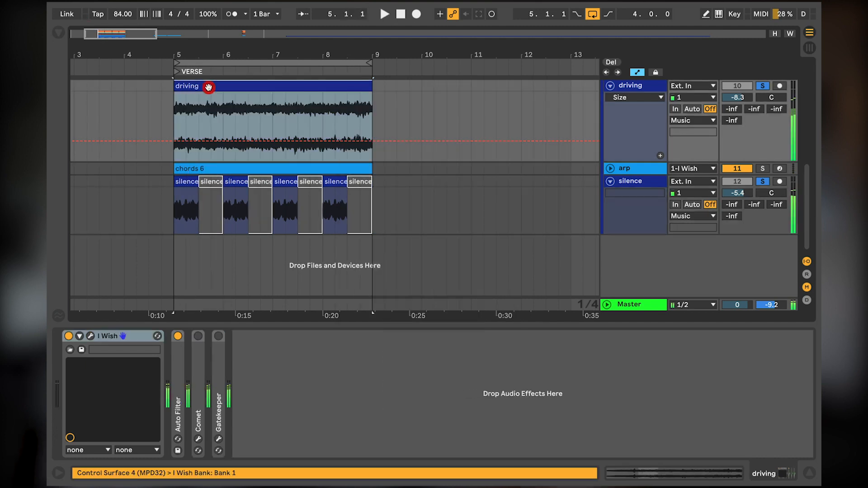
{"action": "double_click", "coordinate": [176, 349]}
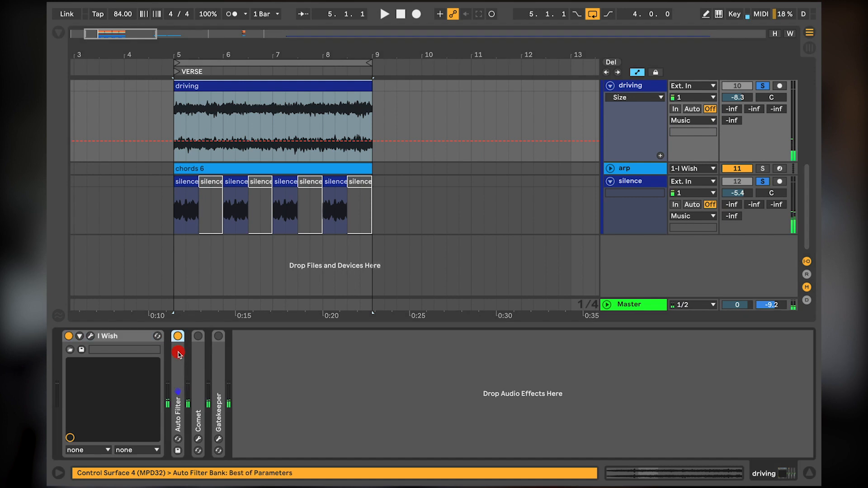
{"action": "key", "text": "super+d"}
{"action": "double_click", "coordinate": [205, 337]}
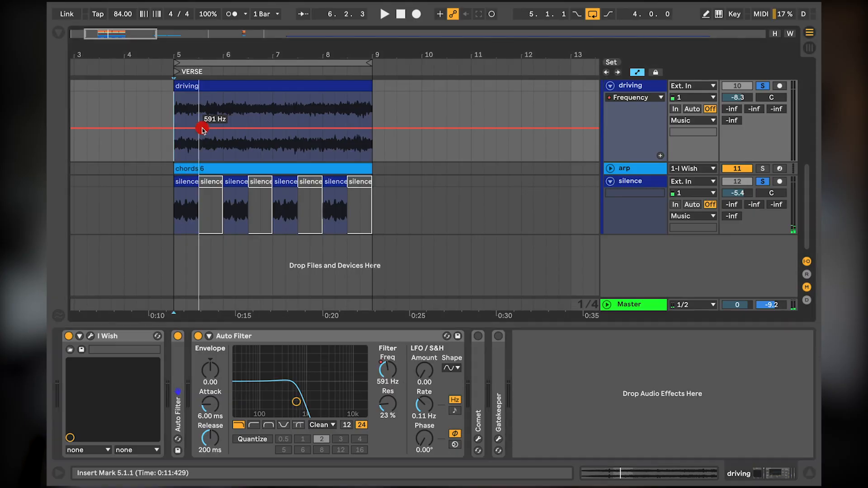
Automate the copied filter's frequency on the driving track with a curved rise to about 19.9 kHz during bar 5's second beat, and play it
{"action": "left_click_drag", "start_coordinate": [198, 128], "coordinate": [197, 98]}
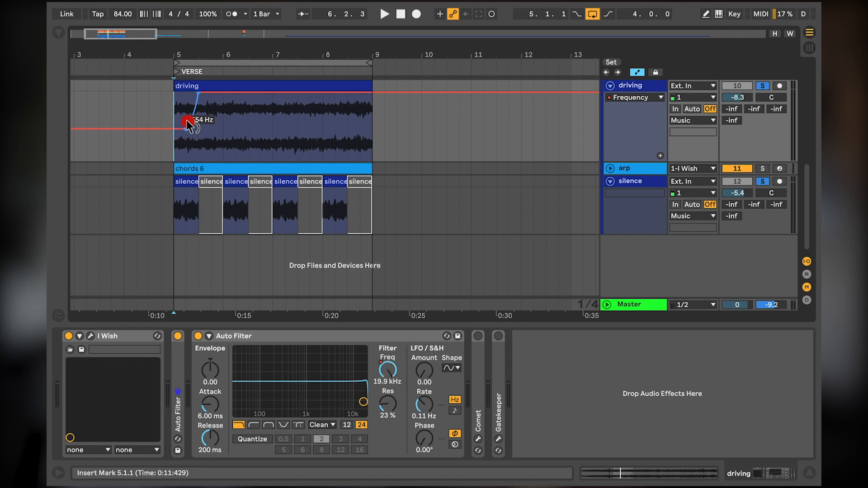
{"action": "left_click_drag", "start_coordinate": [190, 126], "coordinate": [186, 132]}
{"action": "key", "text": "space"}
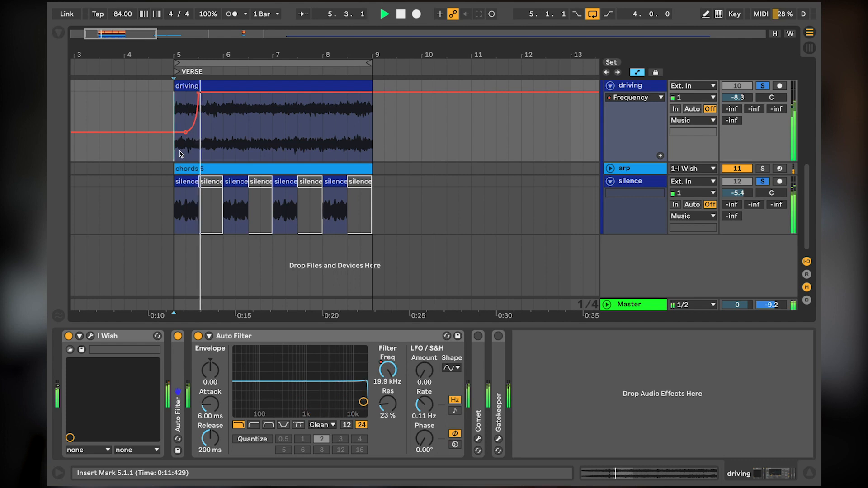
Repeat bar 5 of the driving track, including its filter frequency rise, across bars 6 to 8
{"action": "left_click_drag", "start_coordinate": [175, 151], "coordinate": [221, 125]}
{"action": "key", "text": "ctrl+d"}
{"action": "key", "text": "ctrl+d"}
{"action": "key", "text": "ctrl+d"}
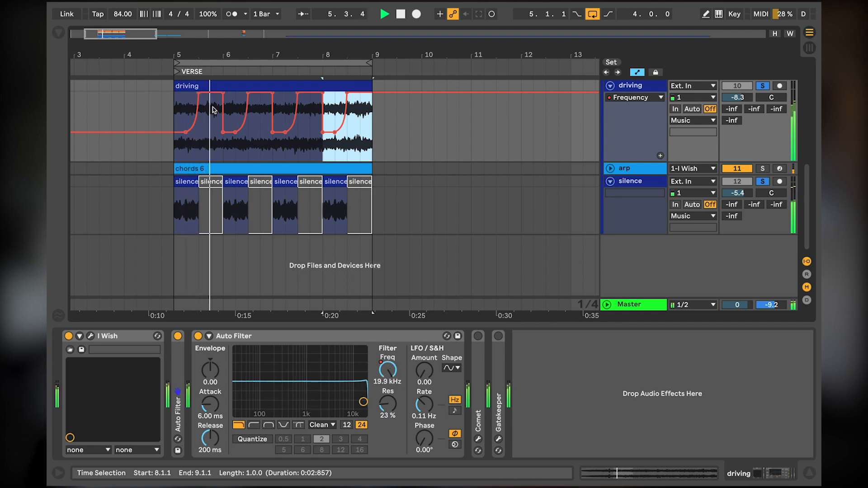
Move the upper frequency breakpoint in each of the driving track's bars 5 to 8 one beat on, so each rise peaks at beat 4
{"action": "left_click_drag", "start_coordinate": [198, 94], "coordinate": [345, 95]}
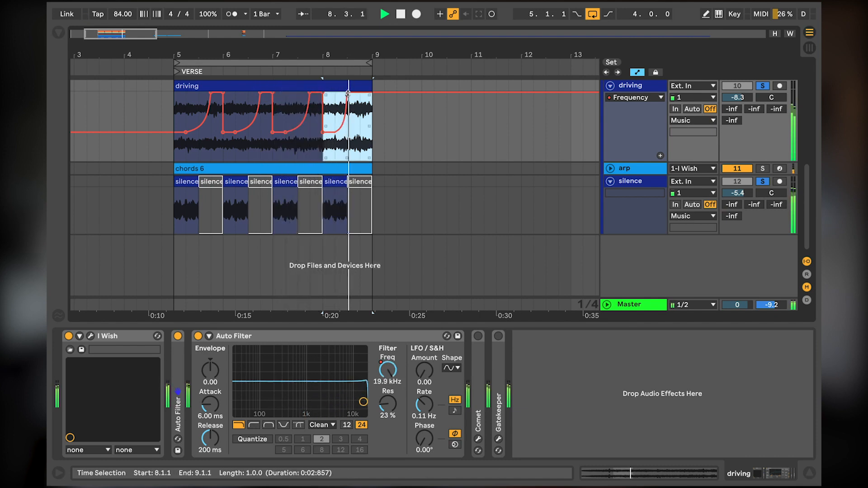
{"action": "left_click", "coordinate": [382, 112]}
{"action": "left_click_drag", "start_coordinate": [349, 96], "coordinate": [359, 94]}
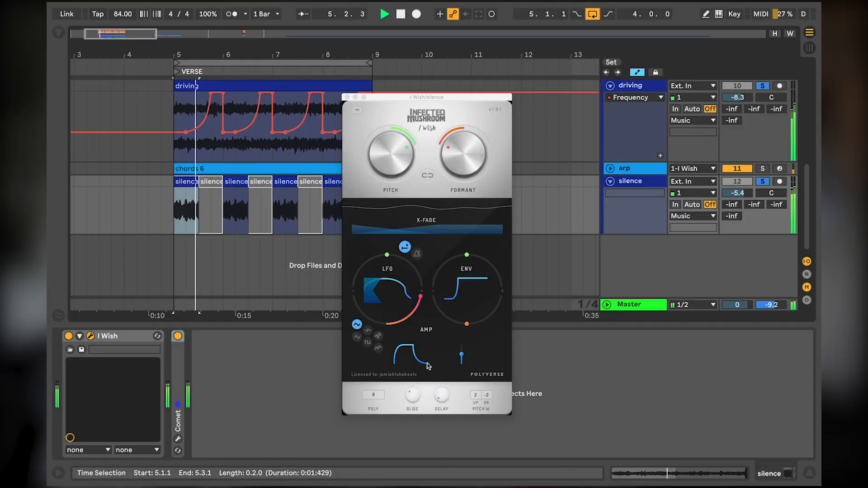
Set the amp release of the silence track's I Wish to about 328 ms and its Formant to -11 semitones
{"action": "left_click_drag", "start_coordinate": [428, 366], "coordinate": [425, 367]}
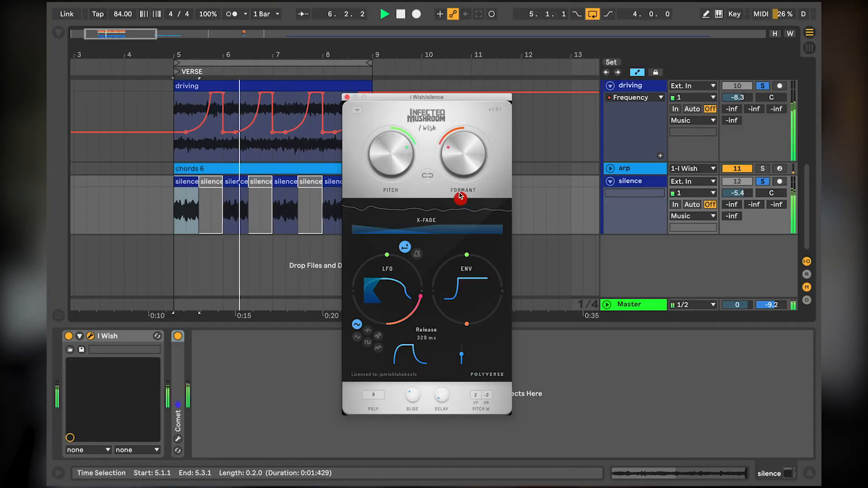
{"action": "left_click_drag", "start_coordinate": [466, 144], "coordinate": [442, 129]}
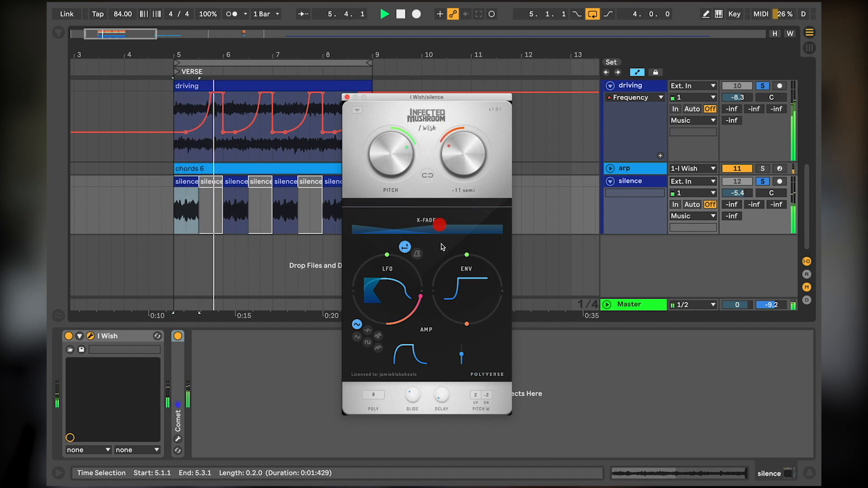
Turn on Comet and Gatekeeper on the driving track and unsolo the driving and silence tracks
{"action": "left_click", "coordinate": [638, 86]}
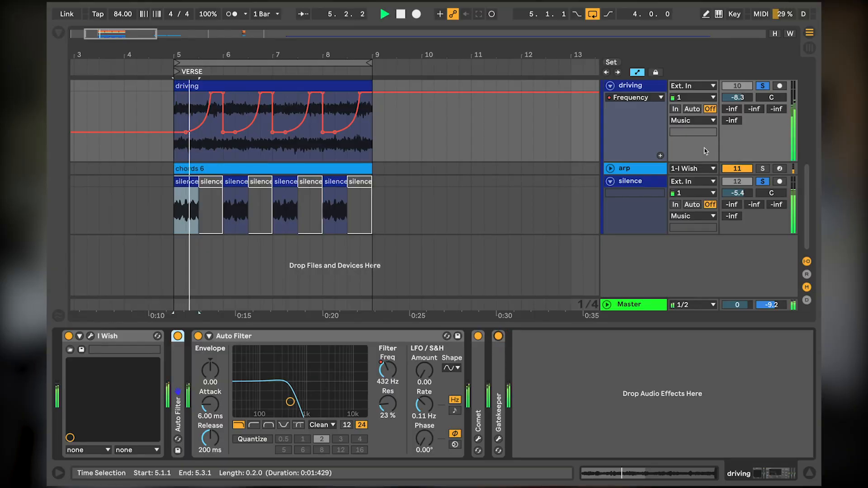
{"action": "left_click", "coordinate": [763, 86]}
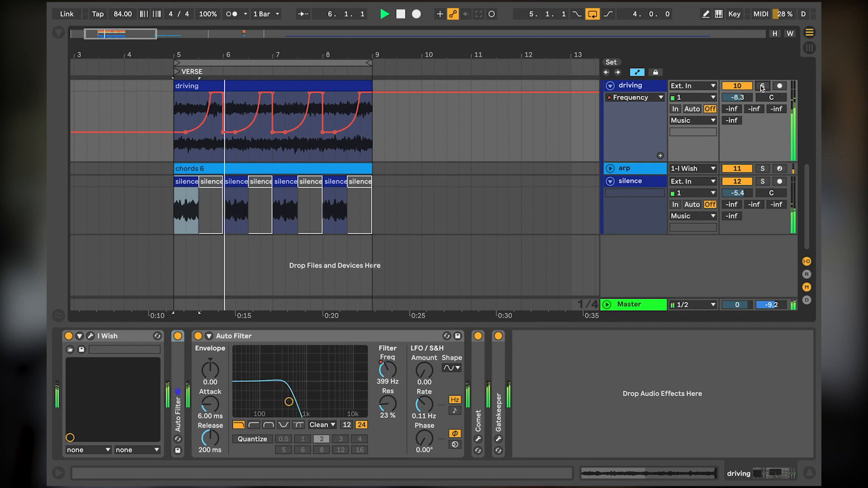
Set the silence track's I Wish amp attack to about 259 ms and balance the track's volume at about -7.3 dB
{"action": "left_click_drag", "start_coordinate": [737, 193], "coordinate": [742, 194]}
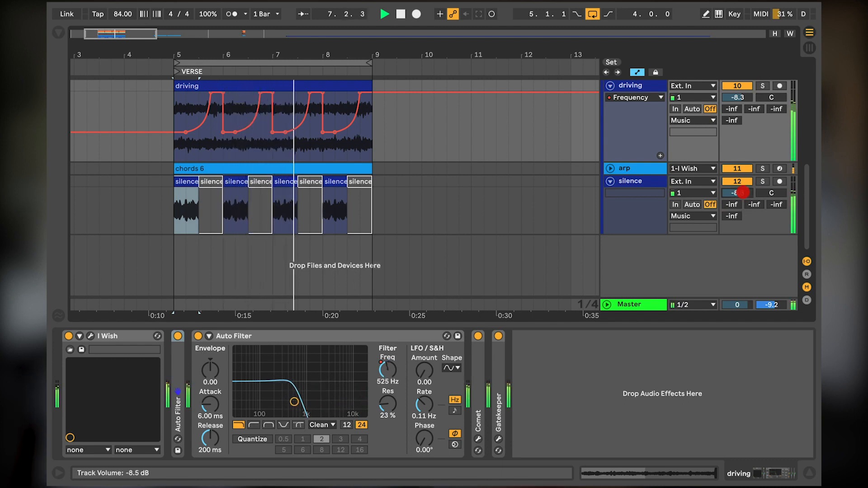
{"action": "left_click_drag", "start_coordinate": [742, 193], "coordinate": [724, 193]}
{"action": "left_click", "coordinate": [645, 182]}
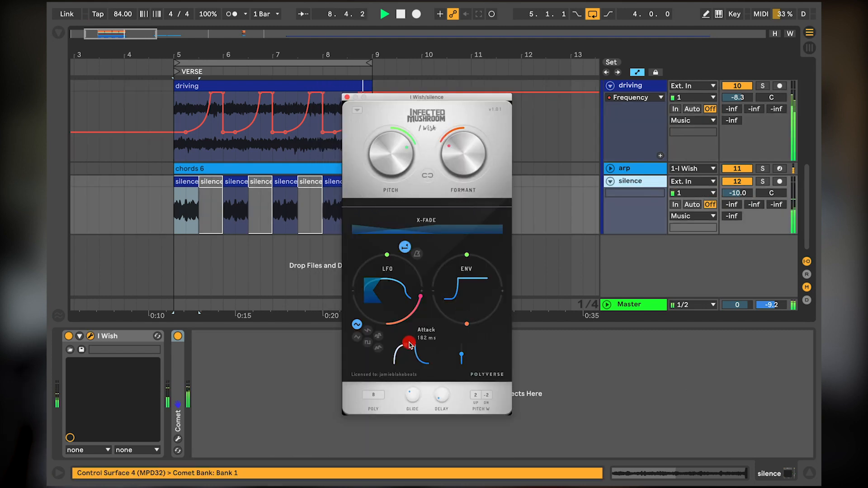
{"action": "left_click_drag", "start_coordinate": [412, 341], "coordinate": [412, 341]}
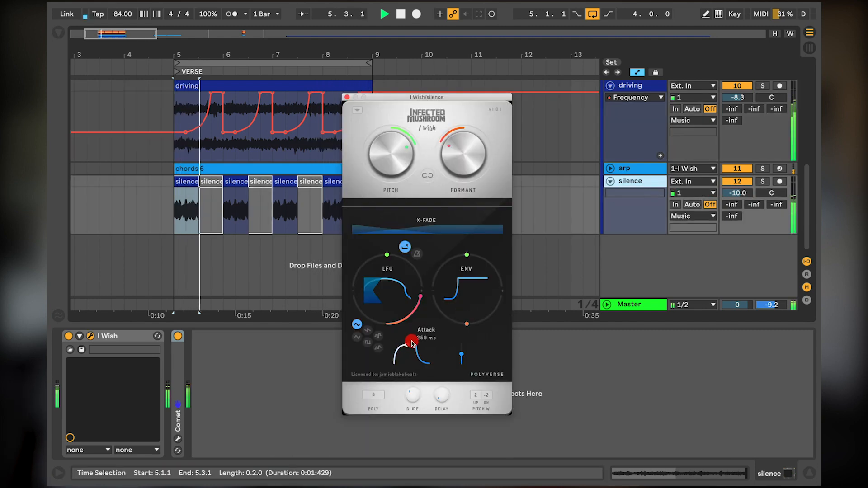
{"action": "left_click", "coordinate": [743, 193]}
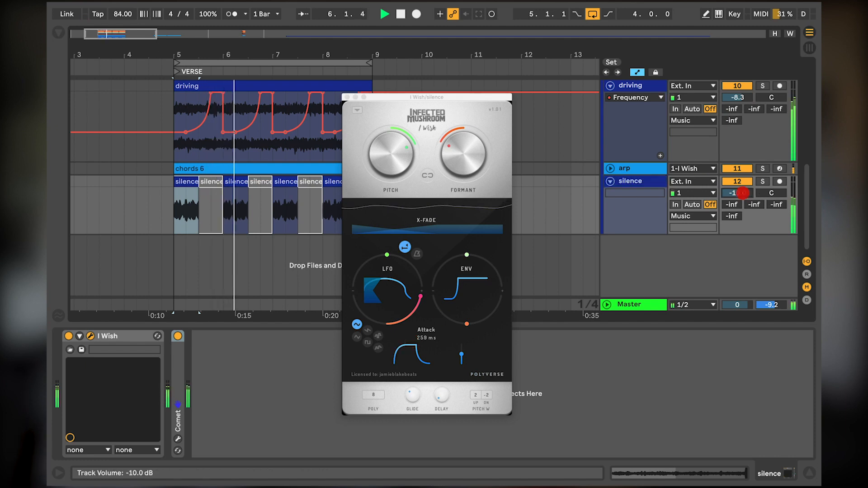
{"action": "left_click_drag", "start_coordinate": [743, 193], "coordinate": [743, 192]}
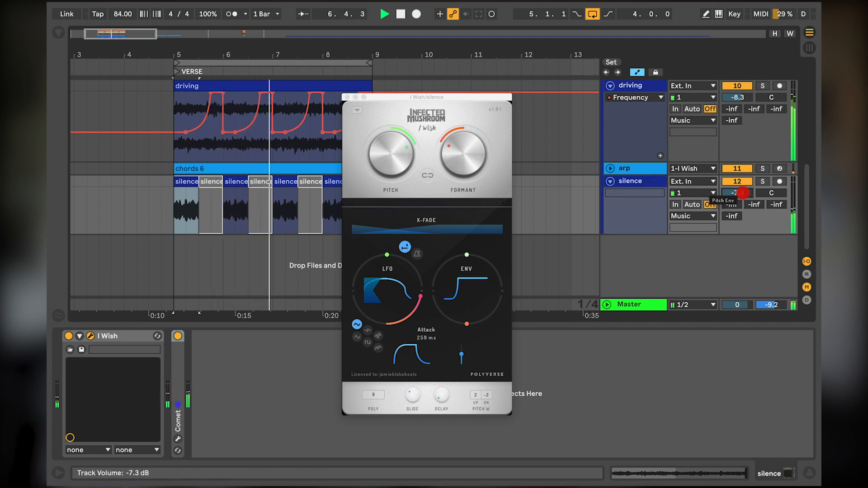